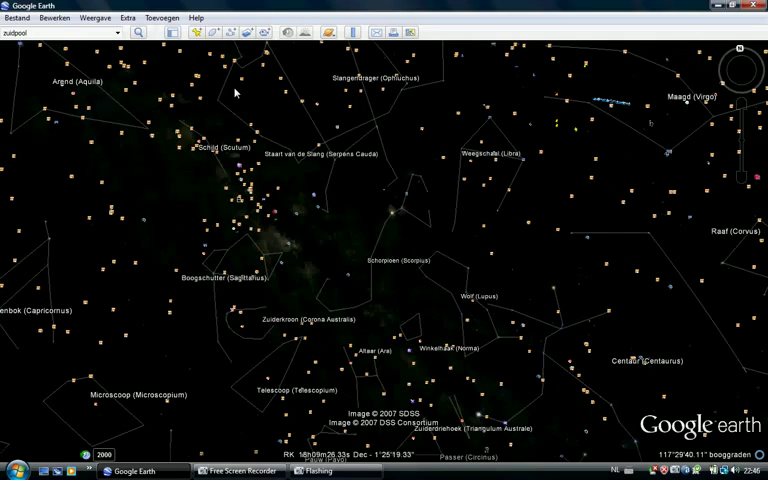
- Pan the star map from Sagittarius and Scorpius over to Virgo (Maagd) and Libra
mouse_move(197, 294)
left_mouse_down()
mouse_move(242, 236)
mouse_move(202, 257)
left_mouse_up()
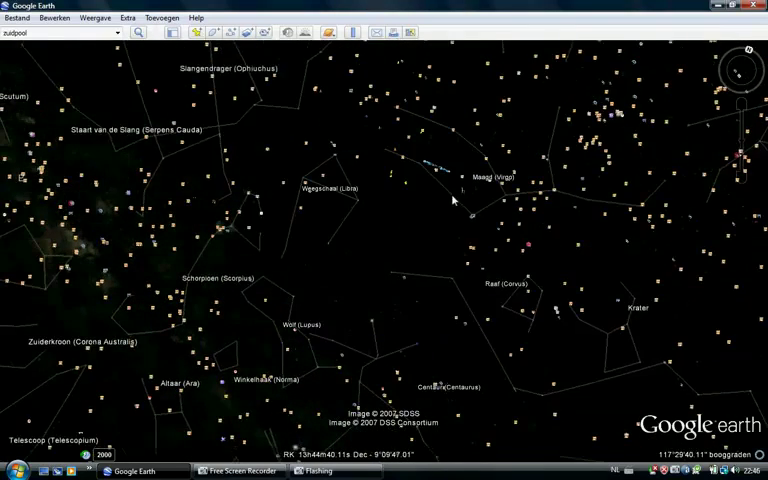
left_click_drag(453, 200, 401, 272)
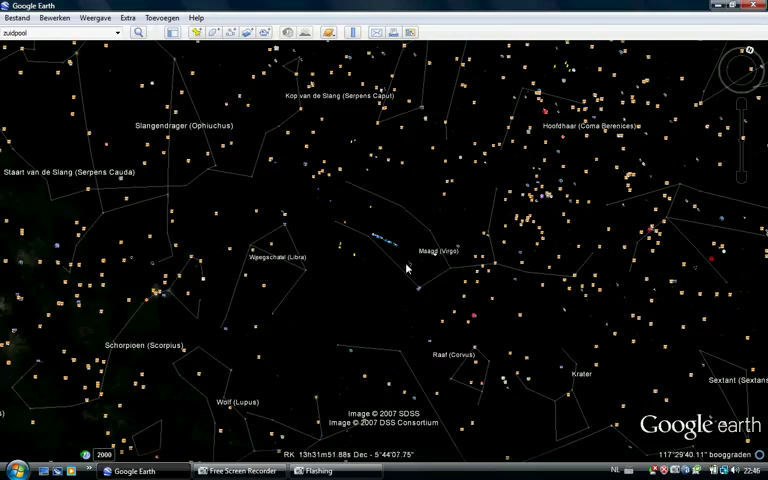
scroll(408, 272, "up", 3)
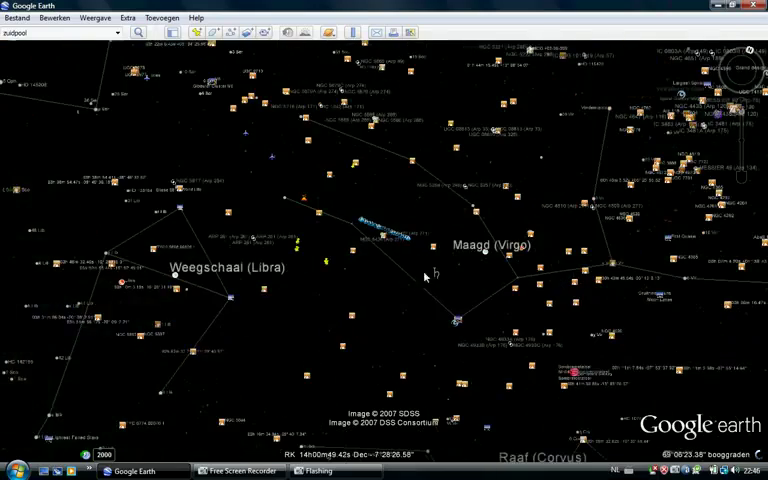
scroll(428, 262, "up", 2)
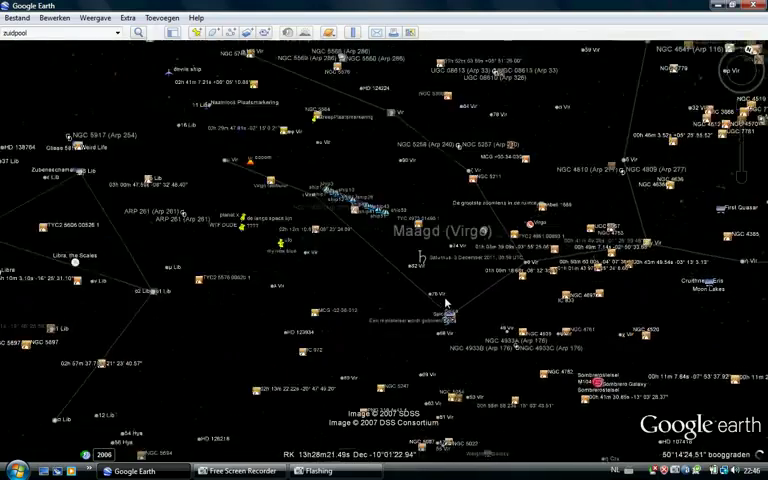
scroll(412, 264, "up", 2)
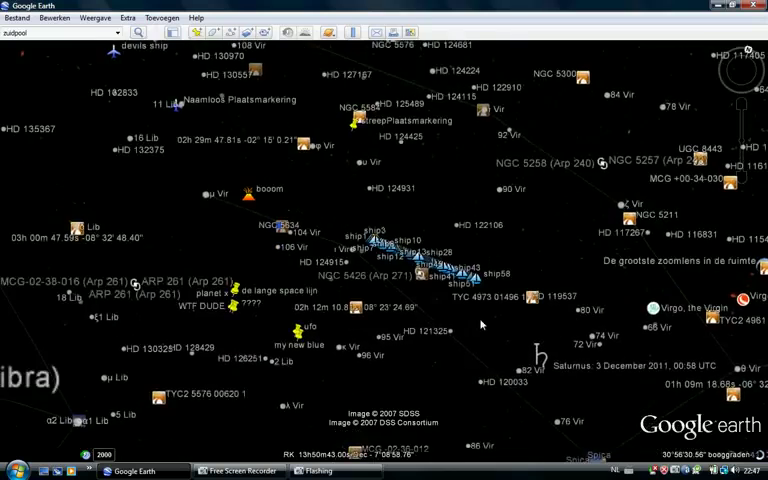
- Keep the trail of ship placemarks past NGC 5426 centred while zooming in
left_click_drag(402, 273, 463, 367)
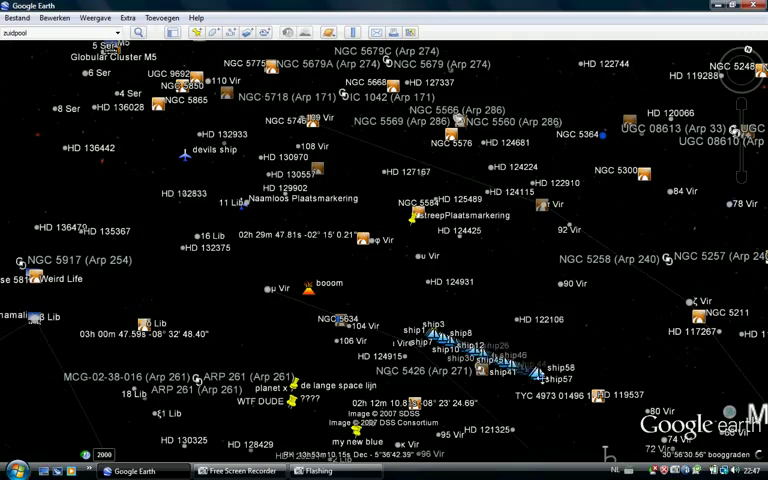
scroll(521, 349, "up", 5)
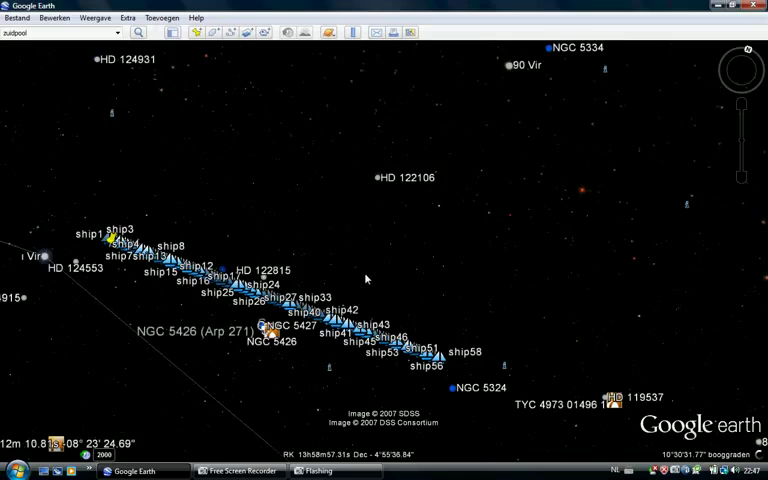
left_click_drag(366, 280, 418, 253)
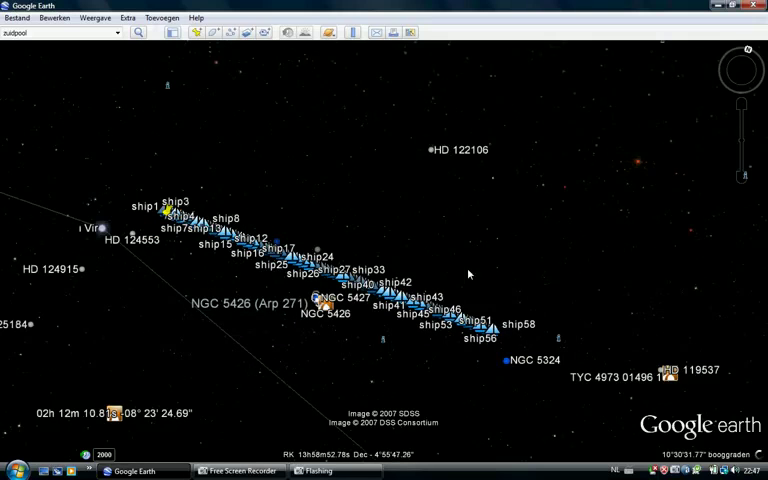
left_click_drag(501, 306, 549, 263)
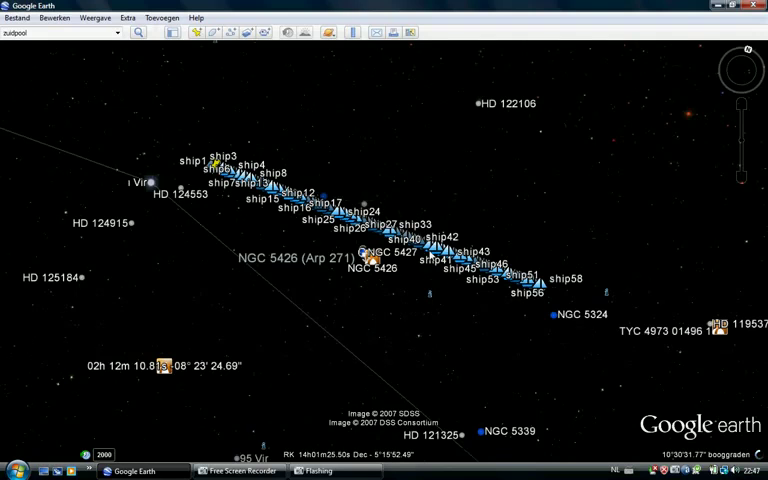
scroll(468, 291, "up", 2)
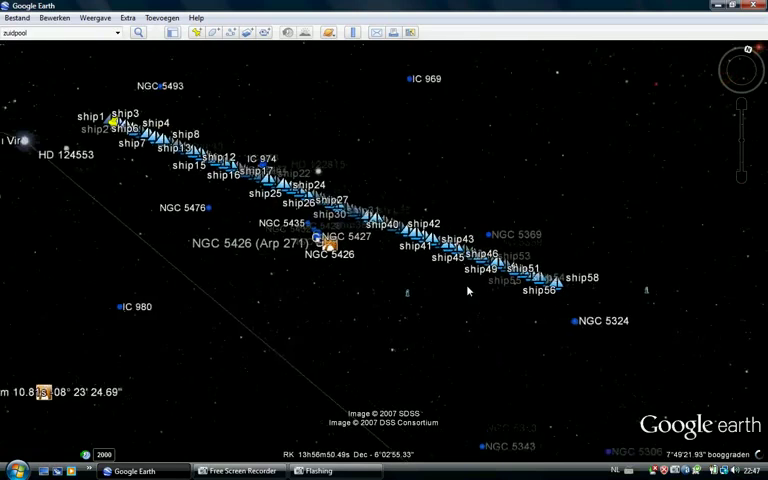
scroll(543, 322, "up", 2)
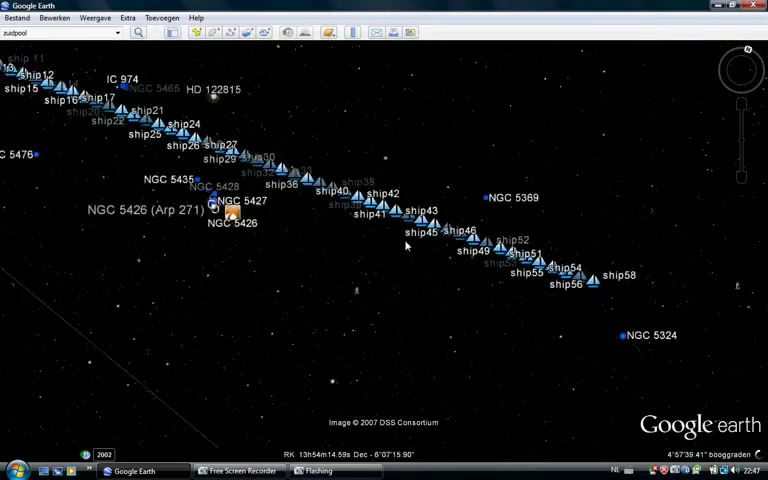
- Pan to the start of the ship line and centre ship1 and its neighbours
left_click_drag(459, 228, 682, 386)
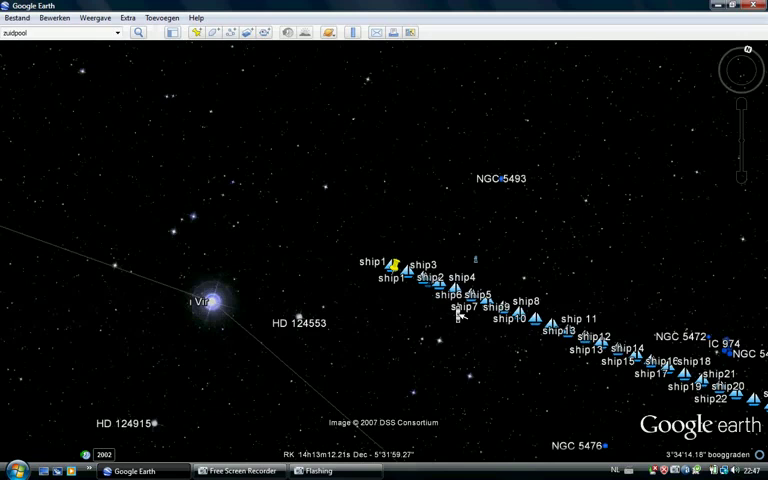
scroll(459, 313, "up", 5)
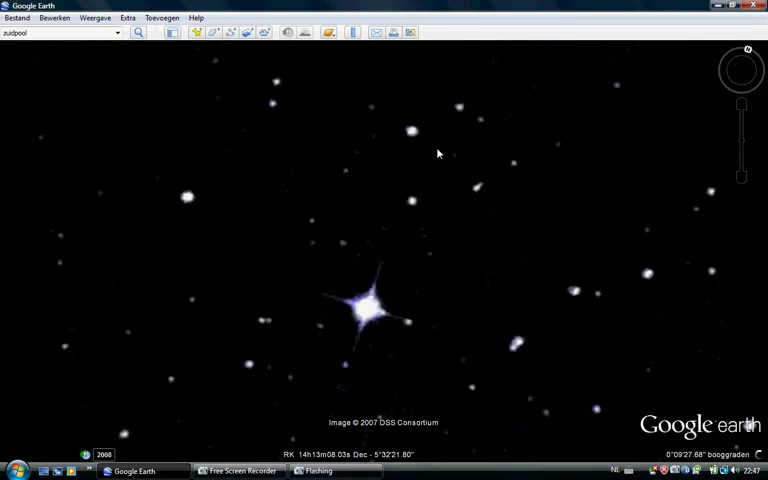
scroll(437, 155, "down", 5)
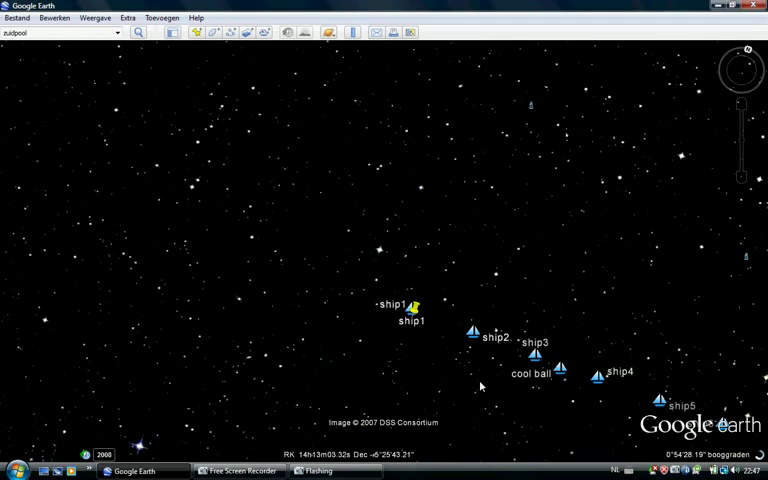
left_click_drag(449, 343, 401, 296)
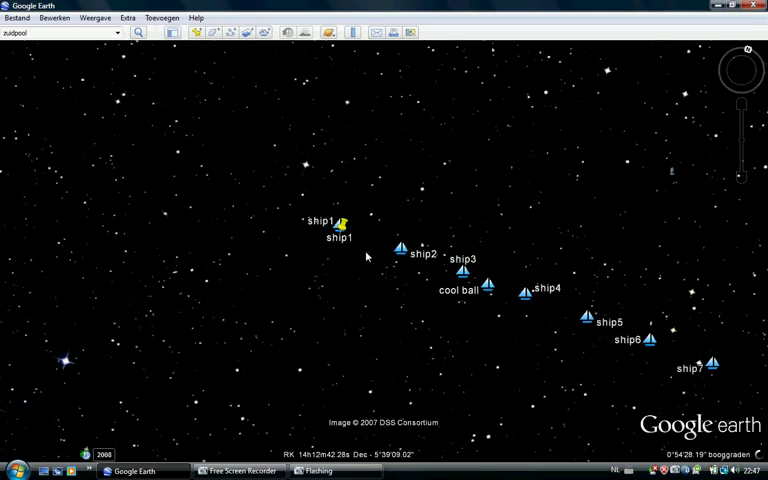
scroll(361, 244, "up", 3)
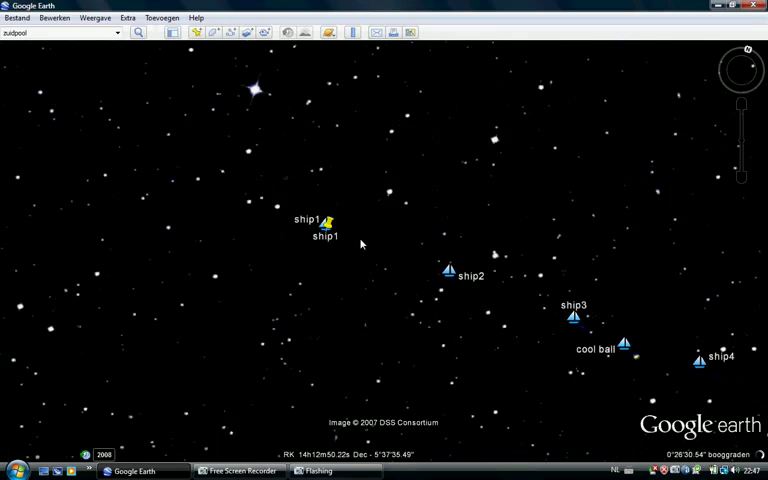
left_click_drag(315, 245, 443, 302)
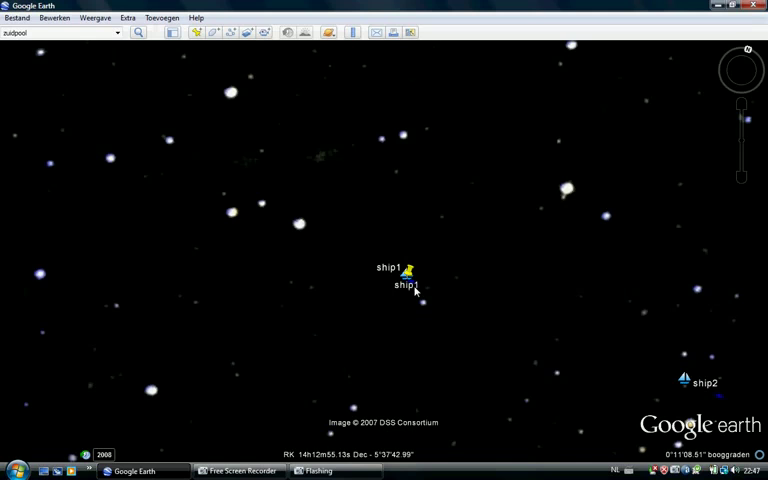
scroll(415, 291, "up", 3)
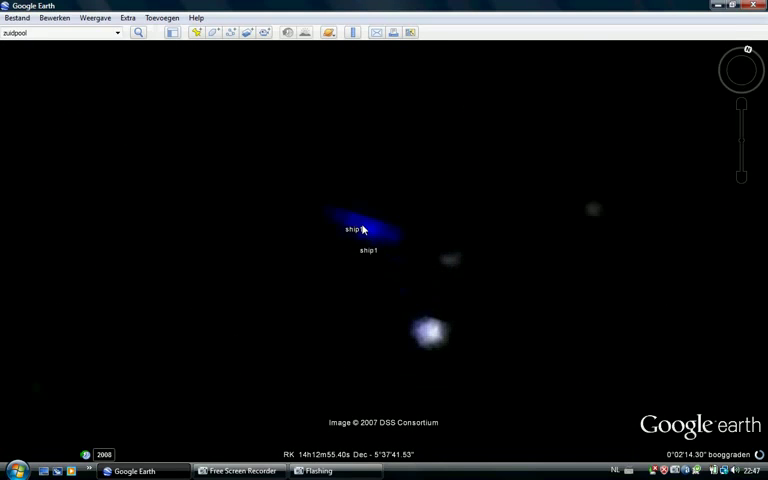
scroll(363, 229, "up", 3)
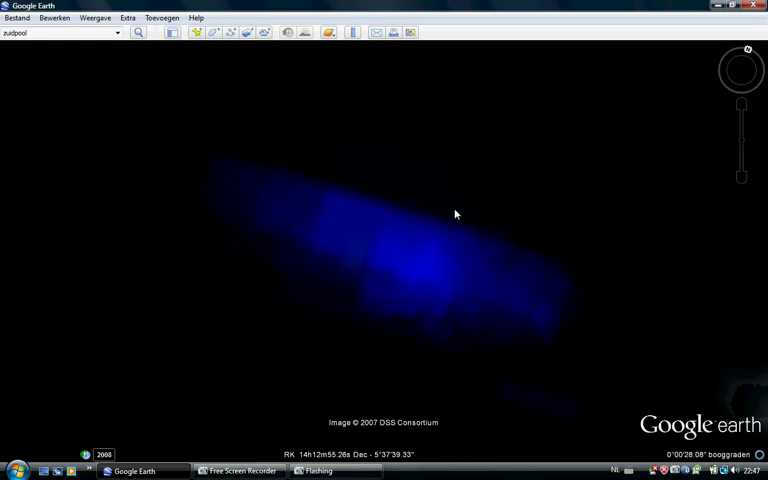
scroll(457, 218, "down", 2)
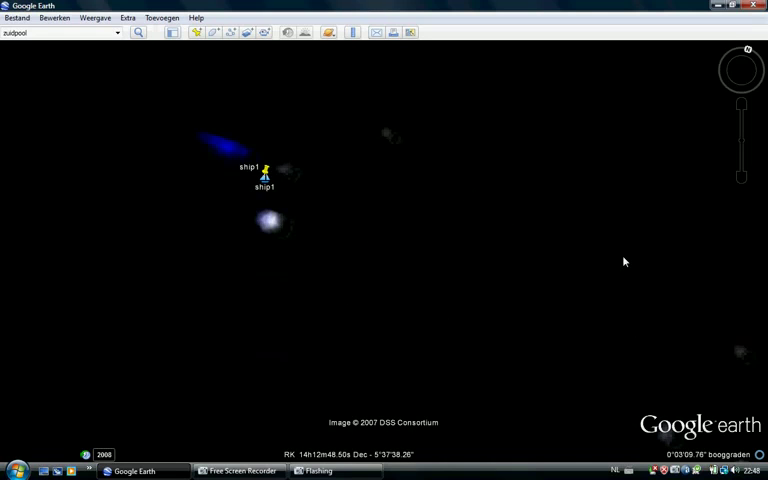
scroll(622, 261, "down", 3)
- Centre ship2, then pan back to frame ship1 through ship4 and cool ball
left_click_drag(672, 338, 533, 268)
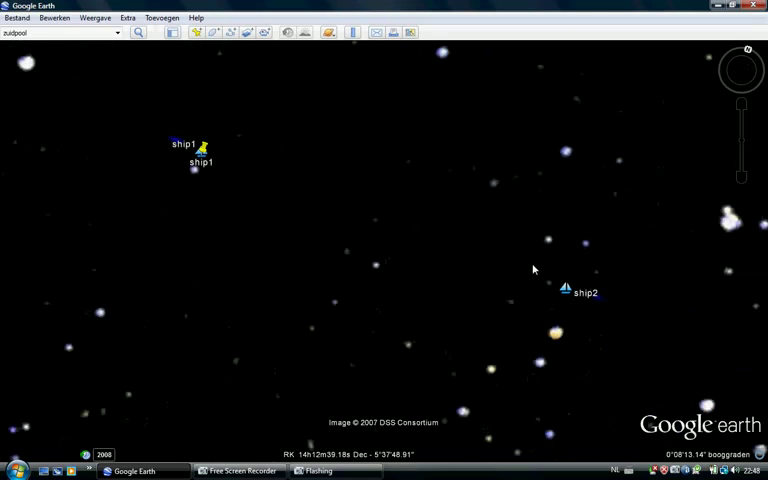
scroll(602, 301, "up", 3)
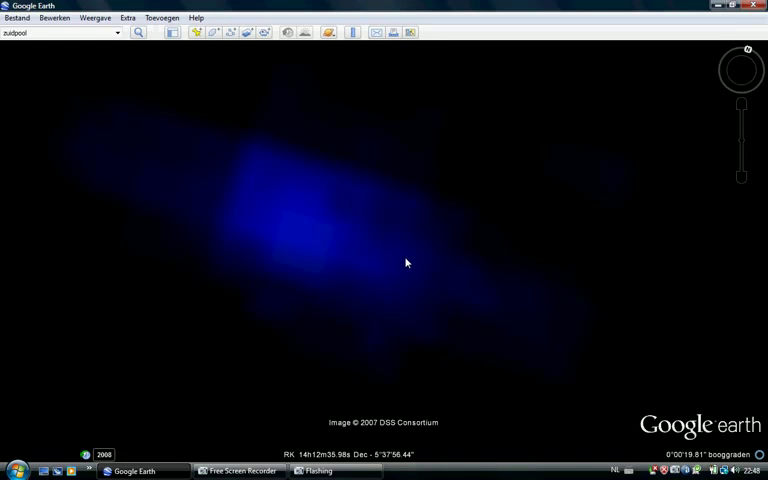
scroll(406, 263, "down", 3)
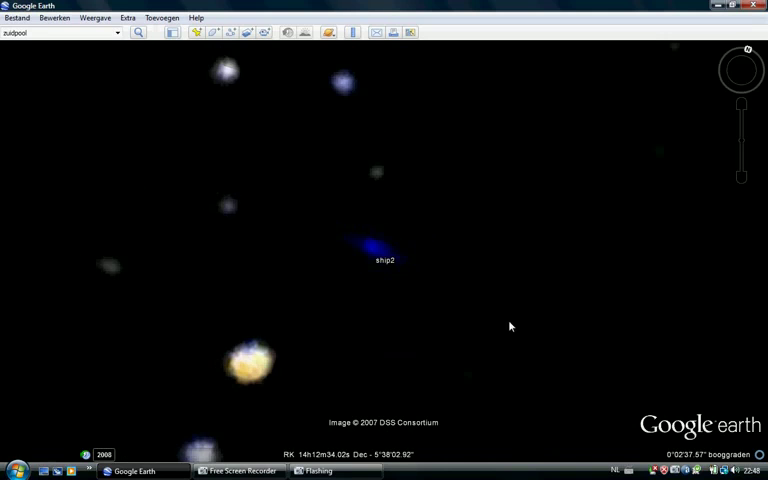
left_click_drag(470, 301, 382, 243)
scroll(384, 247, "down", 3)
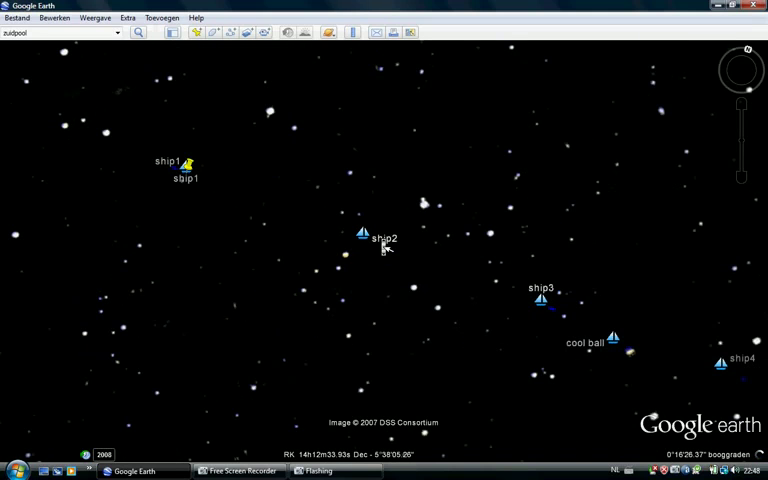
left_click_drag(509, 305, 415, 262)
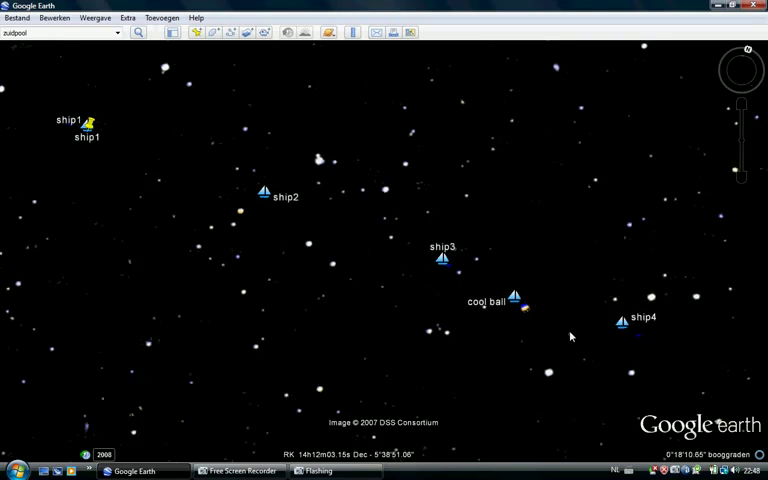
left_click_drag(587, 342, 553, 328)
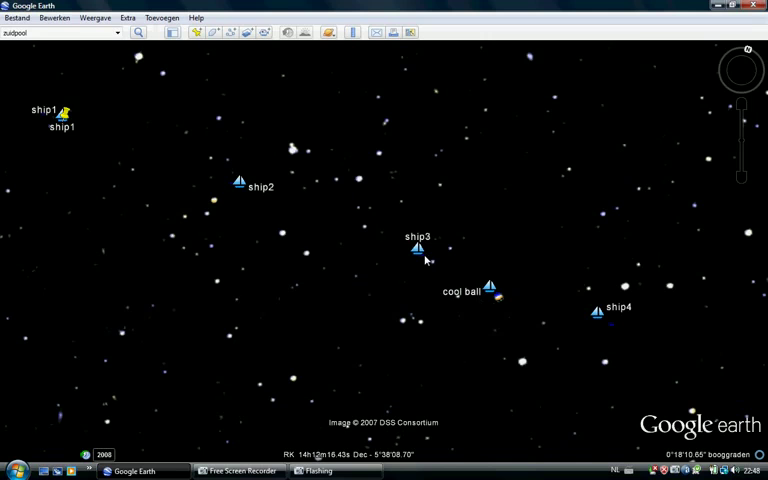
- Rotate the sky around ship3, then shift it right to bring ship5 into view
key("shift+Left")
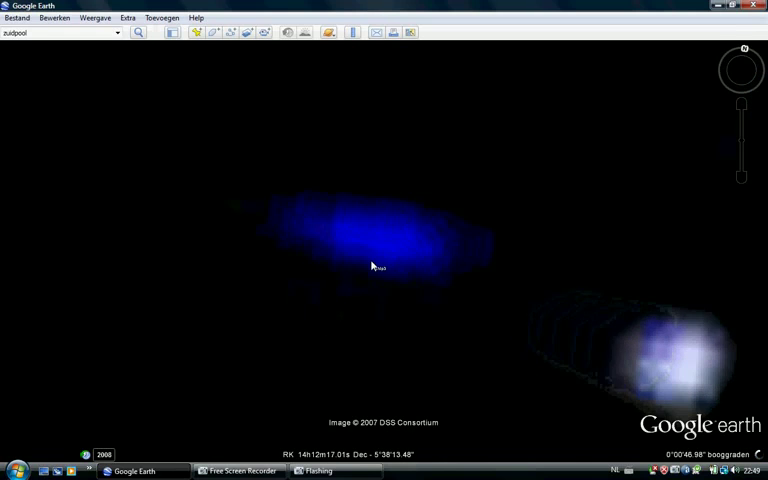
scroll(373, 267, "down", 3)
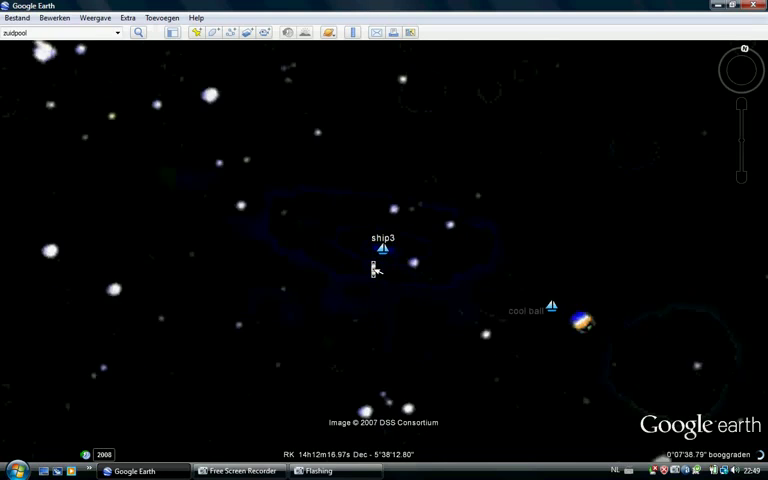
key("Right")
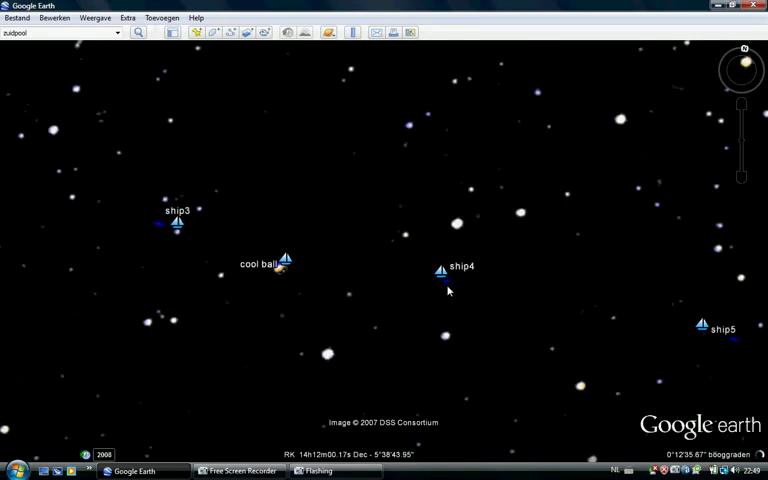
scroll(447, 288, "up", 1)
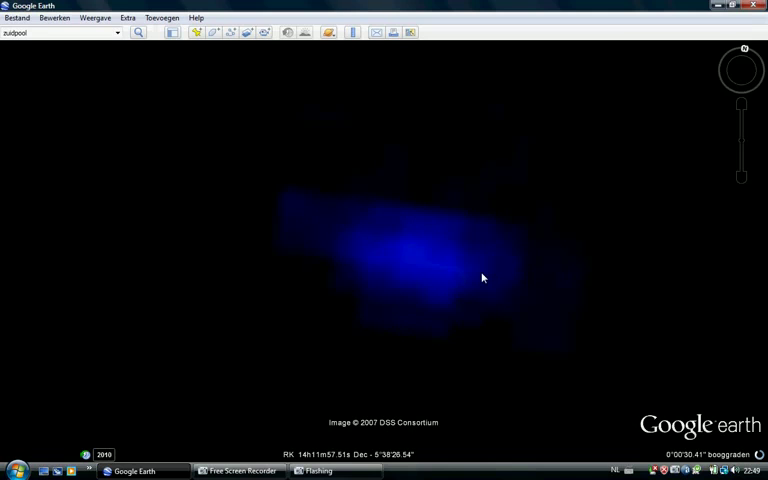
scroll(482, 277, "down", 5)
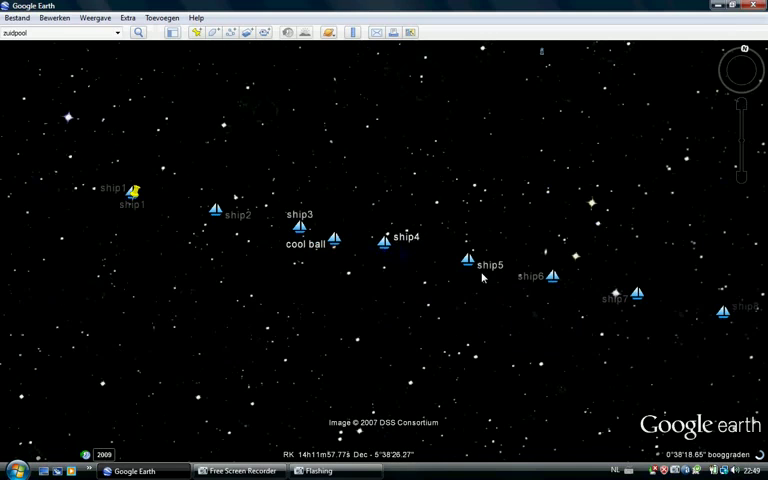
- Pan along the placemark line from ship7 past ship12 and ship13 toward ship16
left_click_drag(482, 277, 326, 219)
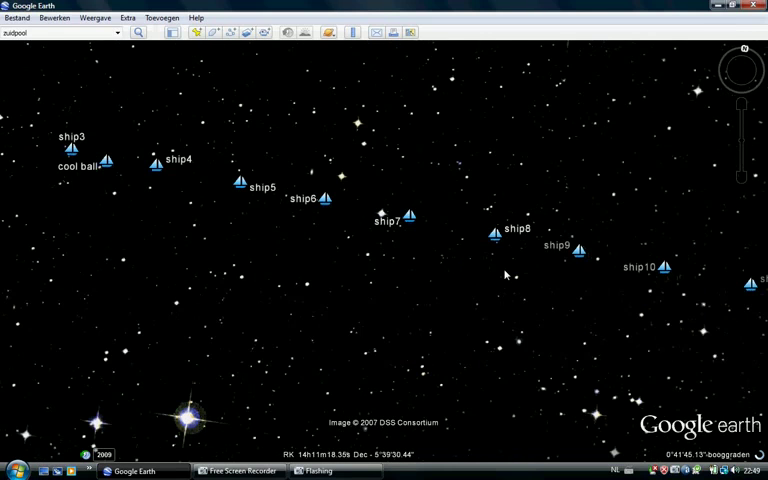
left_click_drag(456, 278, 346, 257)
left_click_drag(545, 285, 385, 312)
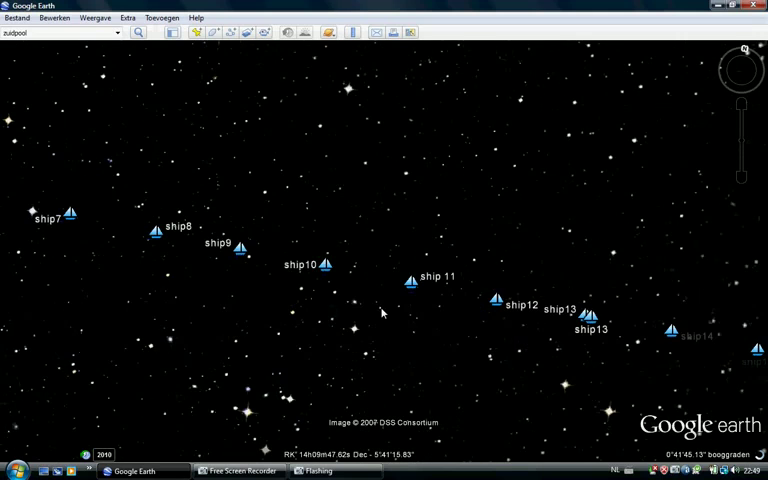
left_click_drag(463, 343, 388, 316)
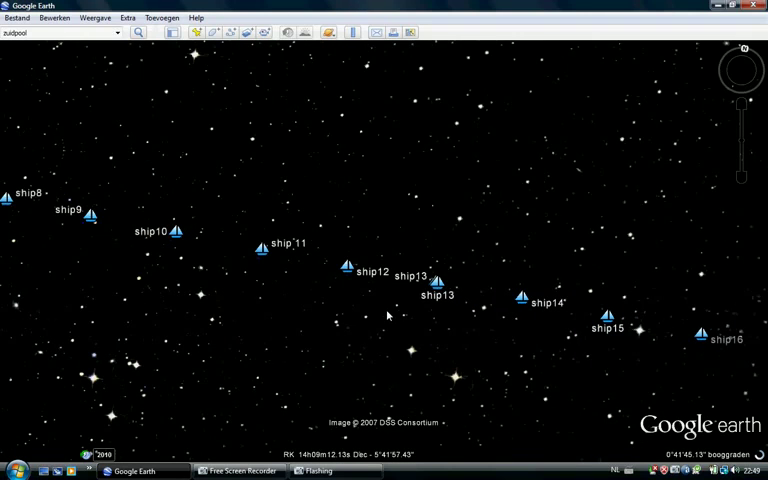
scroll(435, 298, "up", 3)
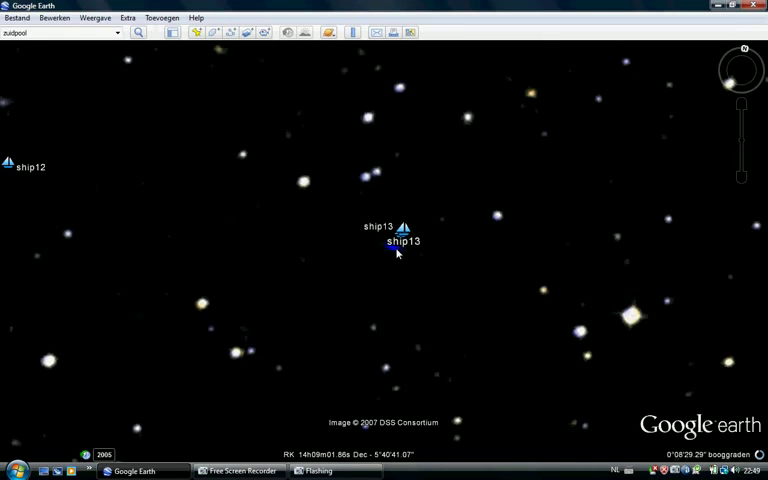
scroll(396, 253, "up", 2)
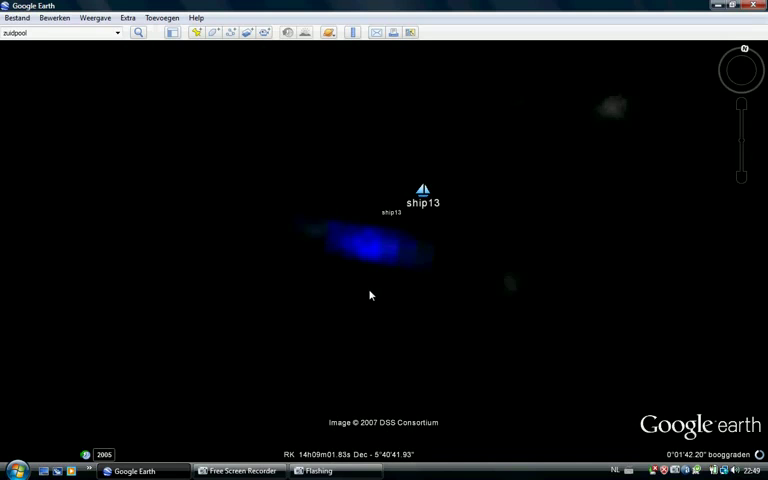
scroll(382, 285, "up", 2)
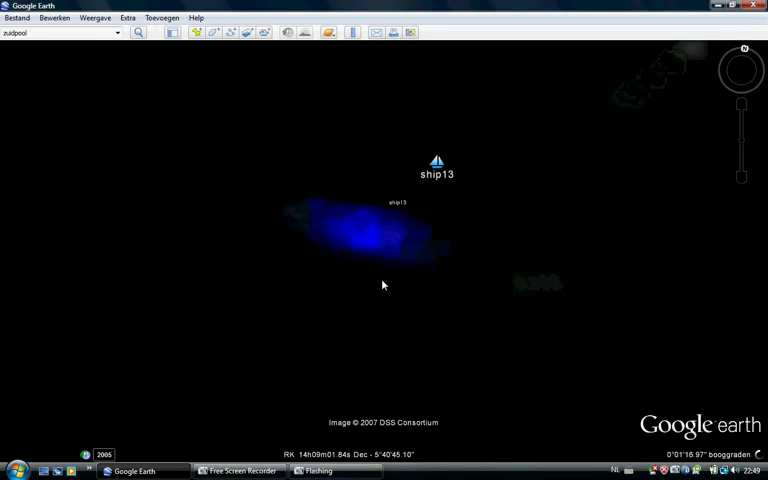
scroll(382, 285, "down", 3)
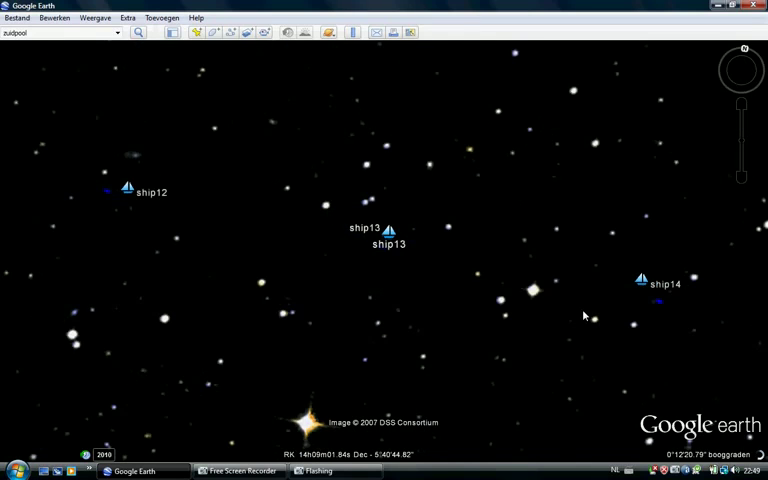
- Centre ship17, then pan along the line past ship25 to ship26 and ship27
left_click_drag(583, 317, 466, 295)
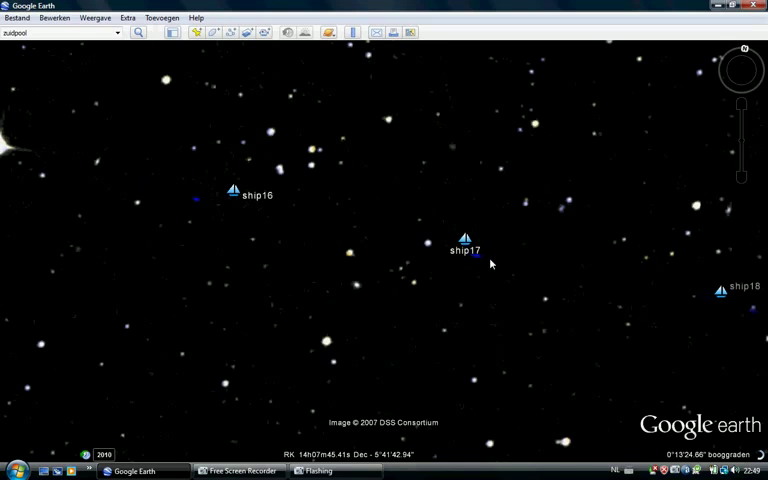
left_click_drag(601, 287, 435, 257)
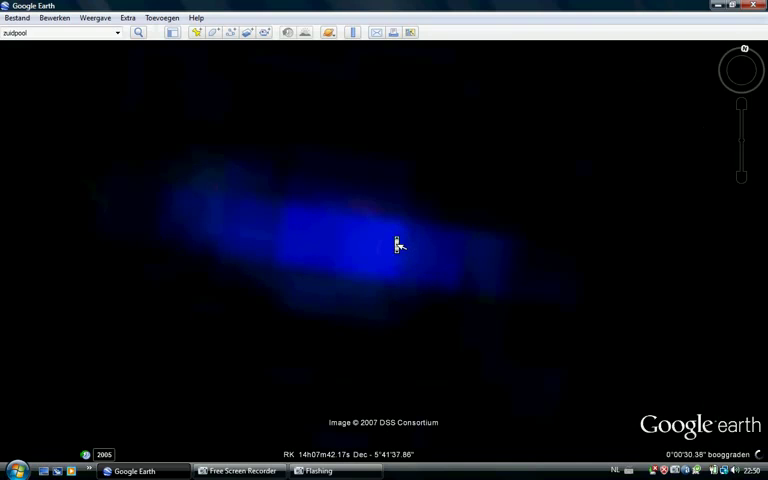
scroll(397, 245, "down", 3)
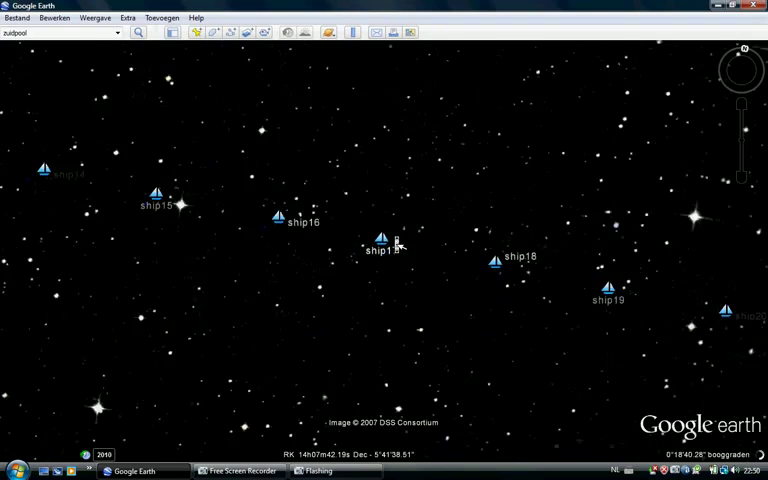
left_click_drag(562, 325, 300, 260)
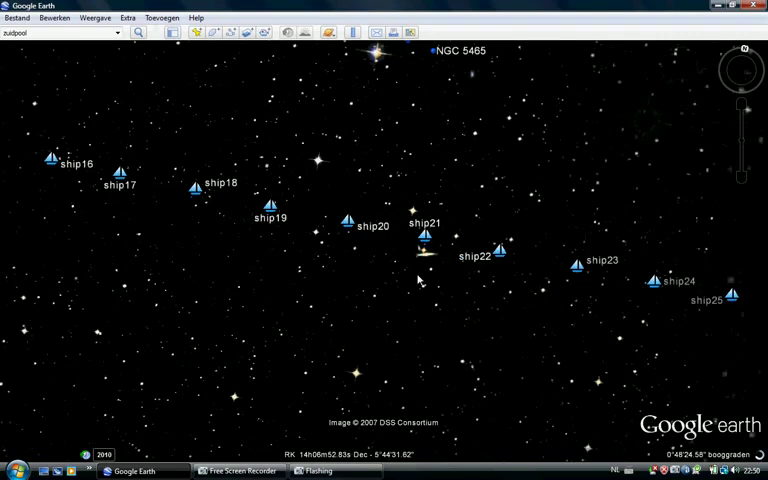
left_click_drag(419, 281, 278, 231)
left_click_drag(394, 257, 320, 243)
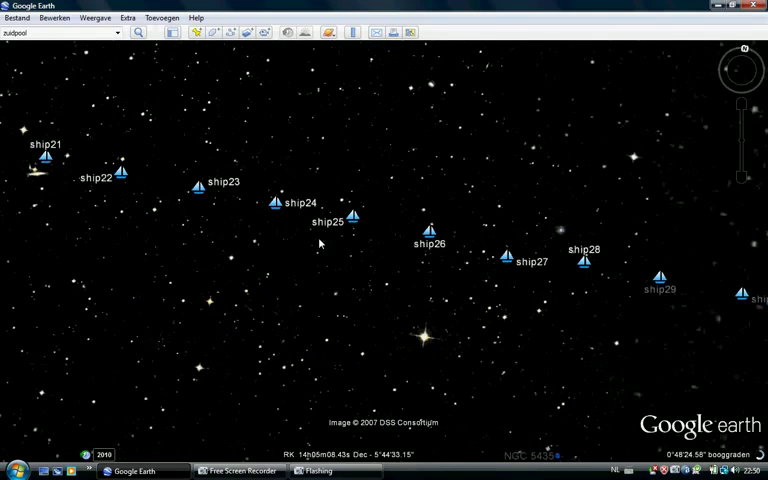
left_click_drag(430, 268, 326, 250)
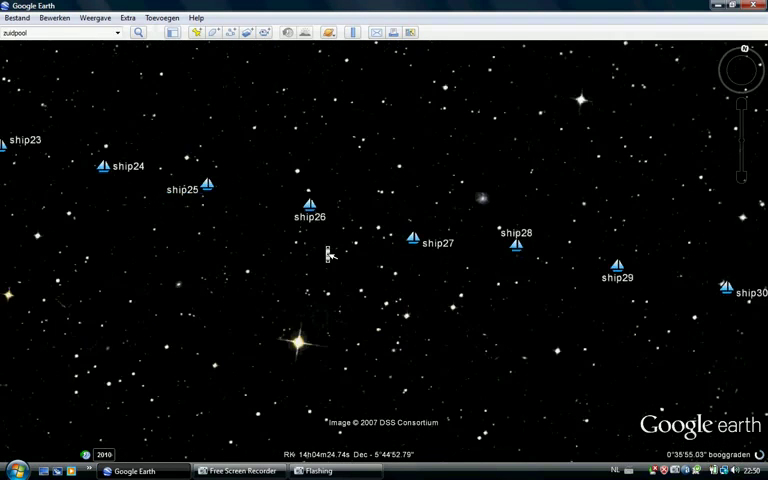
scroll(327, 252, "up", 3)
scroll(449, 220, "up", 2)
scroll(487, 220, "down", 4)
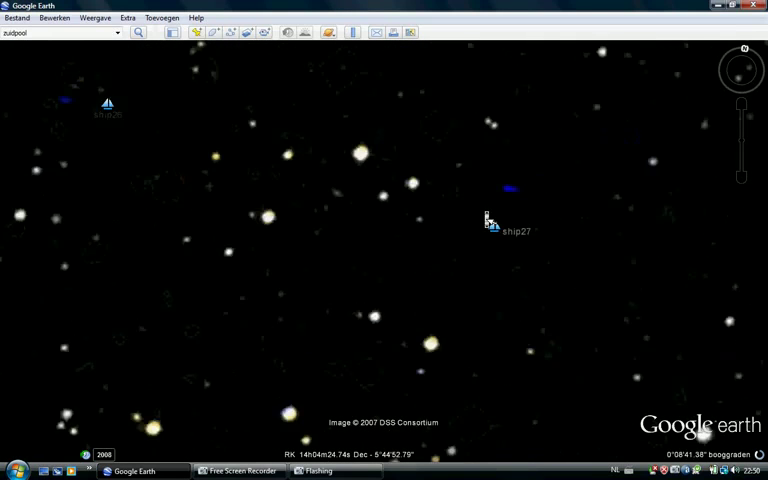
- Centre the small blue galaxy at ship27, then reveal the line up to ship58
left_click_drag(631, 282, 377, 255)
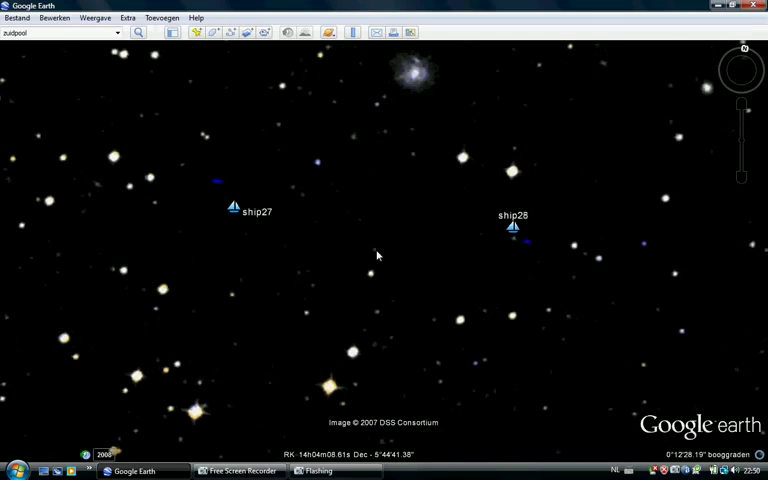
scroll(221, 188, "up", 3)
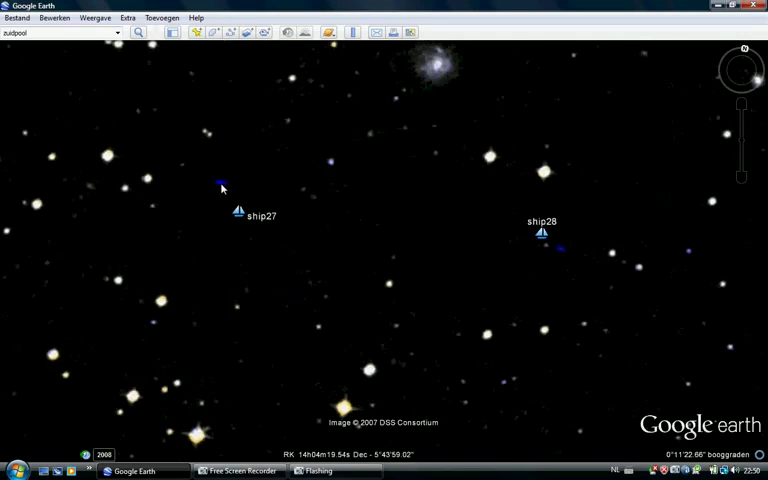
left_click_drag(321, 216, 398, 254)
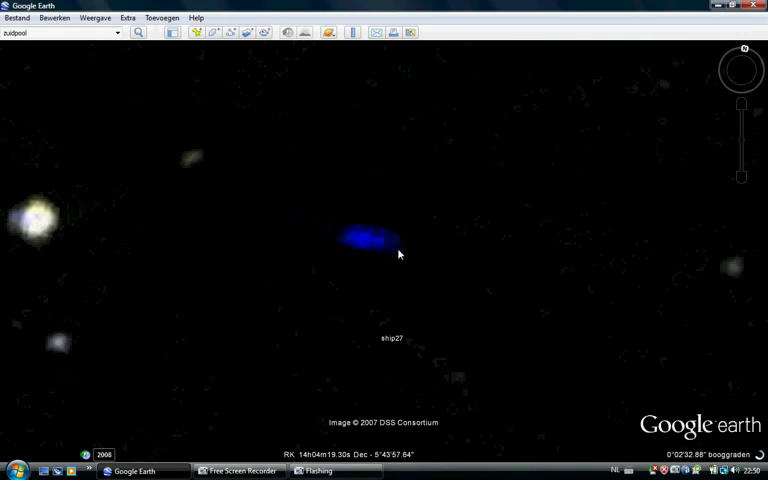
scroll(384, 246, "up", 2)
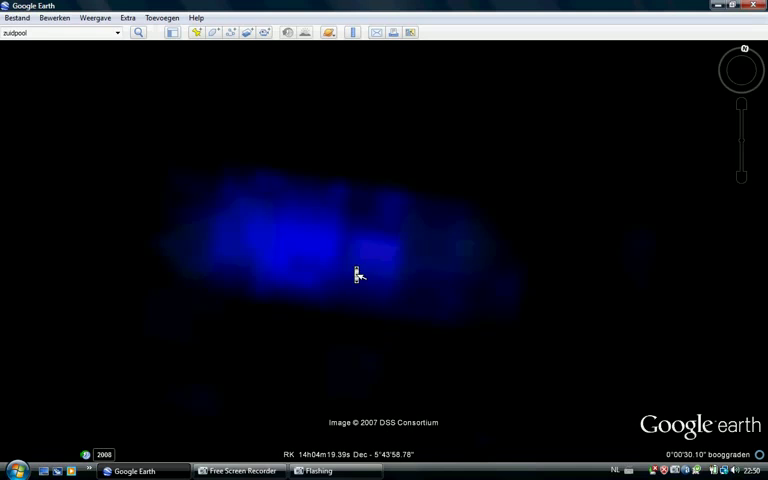
scroll(357, 275, "down", 5)
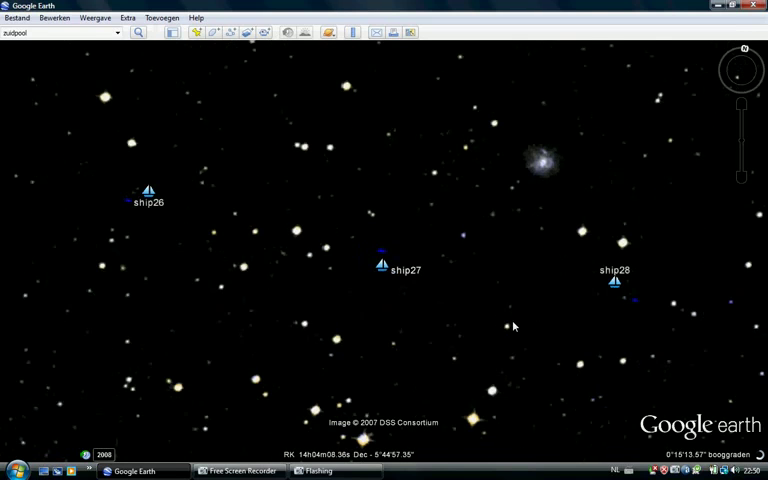
left_click_drag(512, 326, 237, 285)
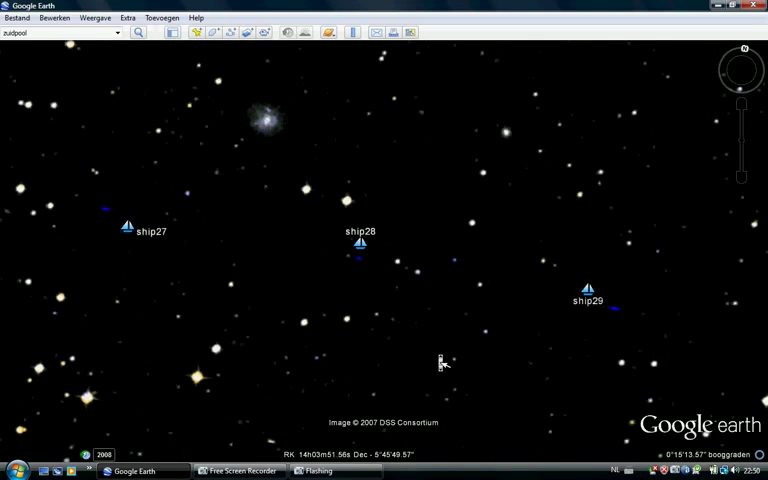
scroll(441, 362, "down", 5)
left_click_drag(588, 369, 370, 291)
left_click_drag(608, 317, 375, 309)
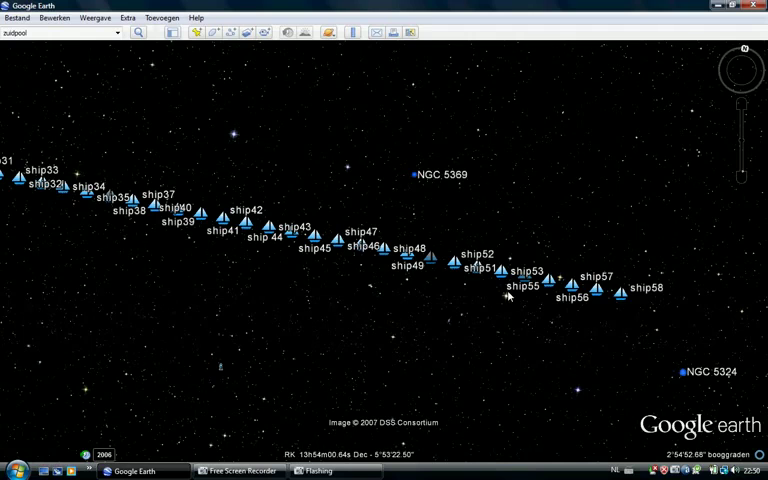
- Pan along the later ships to centre ship58 and fly in toward it
left_click_drag(557, 304, 456, 297)
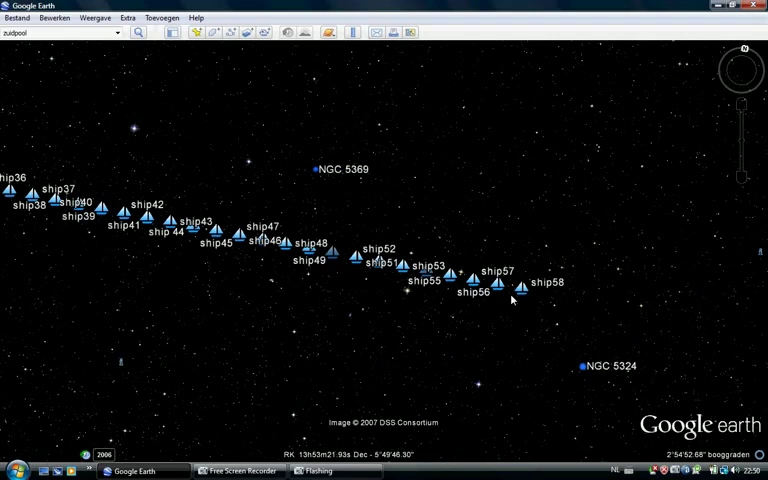
scroll(511, 299, "up", 3)
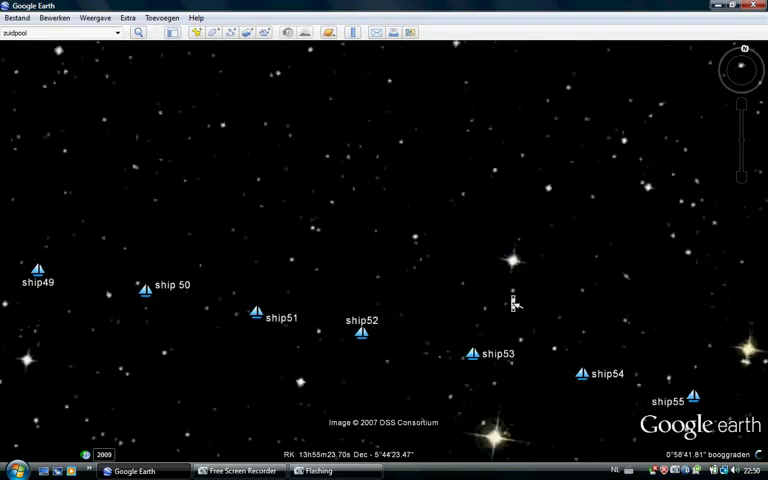
left_click_drag(513, 304, 366, 124)
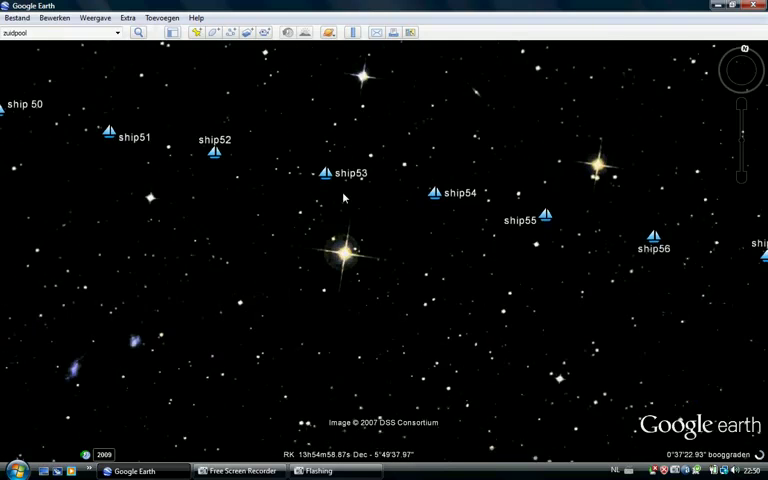
left_click_drag(607, 253, 489, 237)
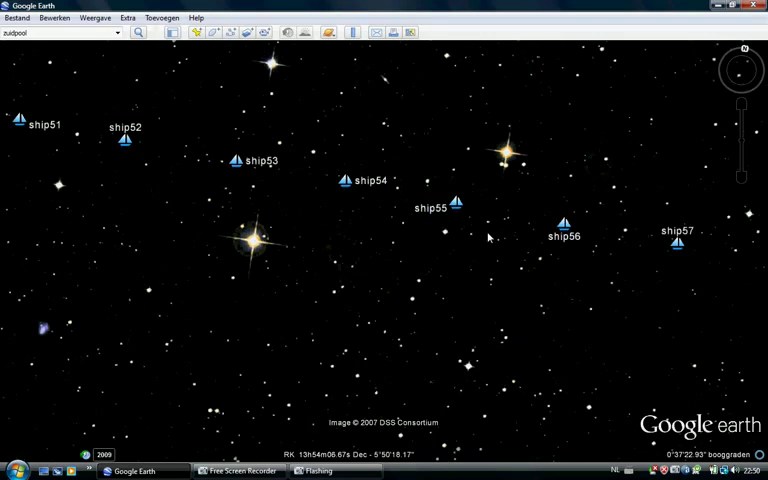
left_click_drag(667, 257, 527, 217)
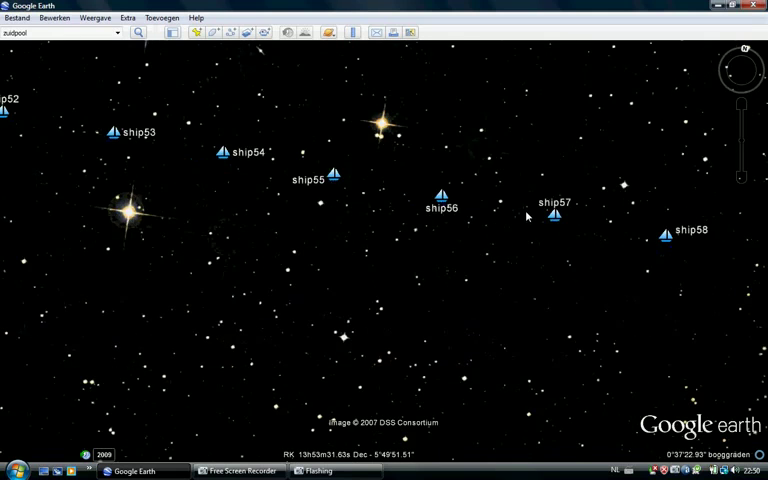
left_click_drag(591, 254, 554, 250)
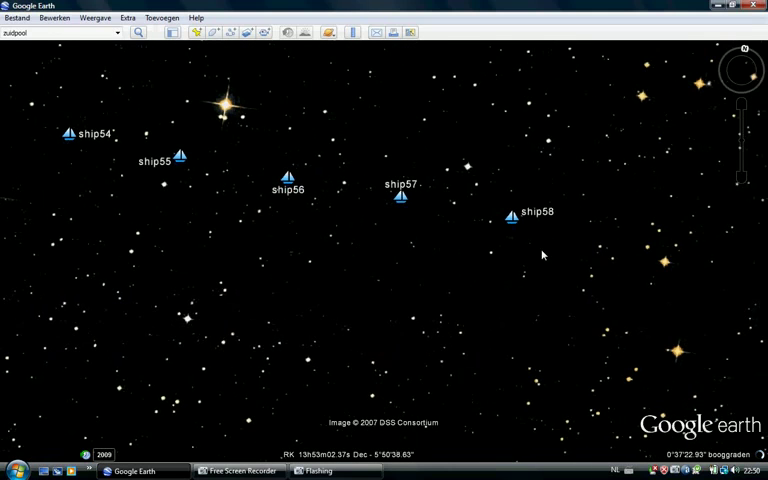
double_click(515, 234)
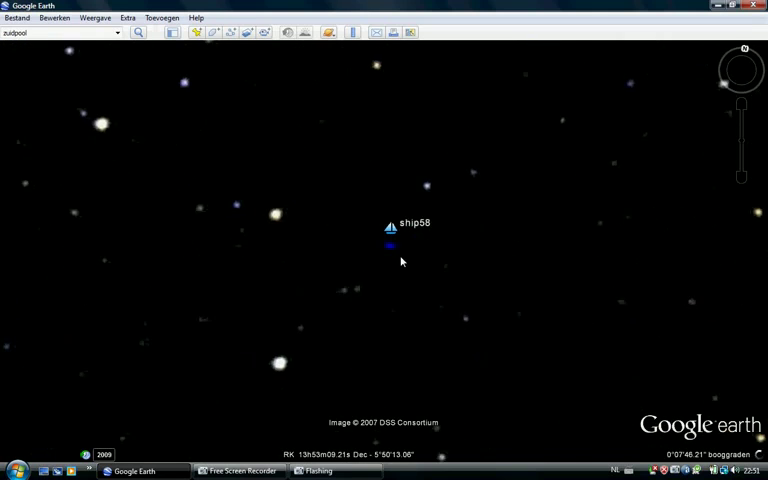
scroll(381, 250, "up", 3)
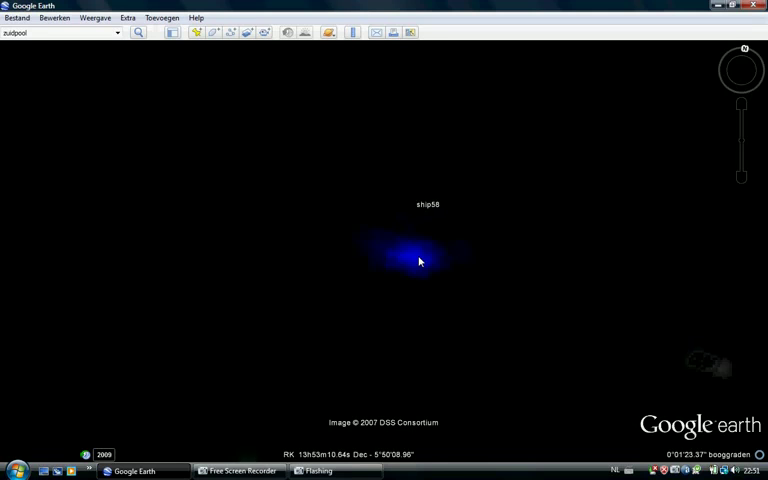
scroll(419, 261, "up", 2)
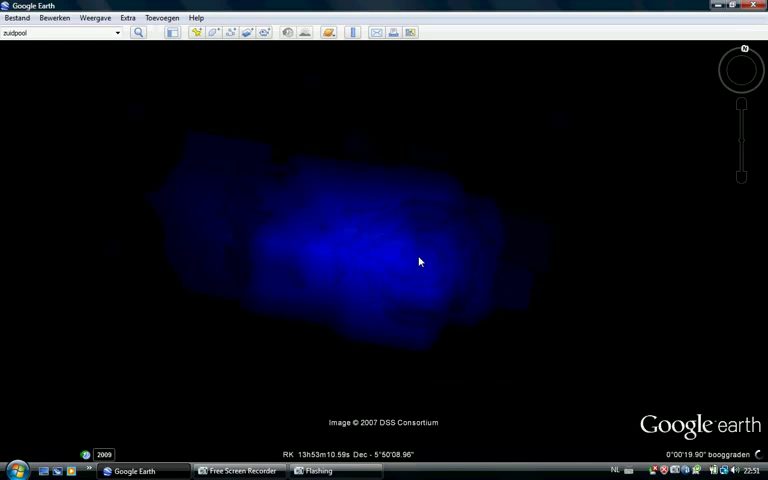
scroll(420, 264, "down", 1)
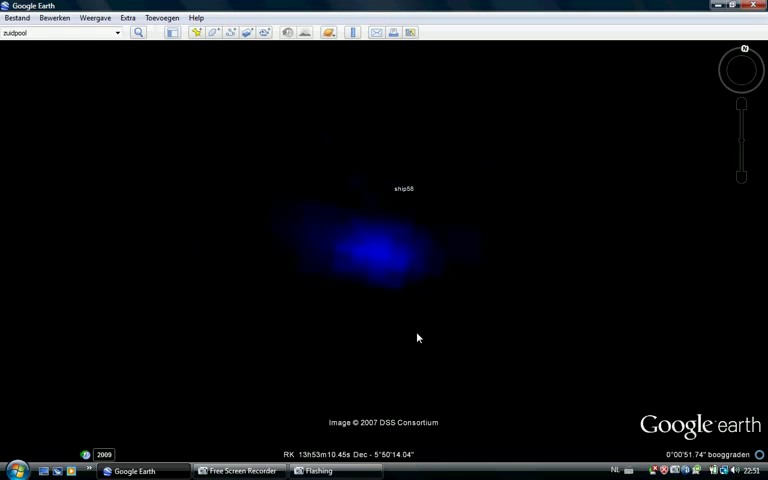
scroll(418, 338, "down", 5)
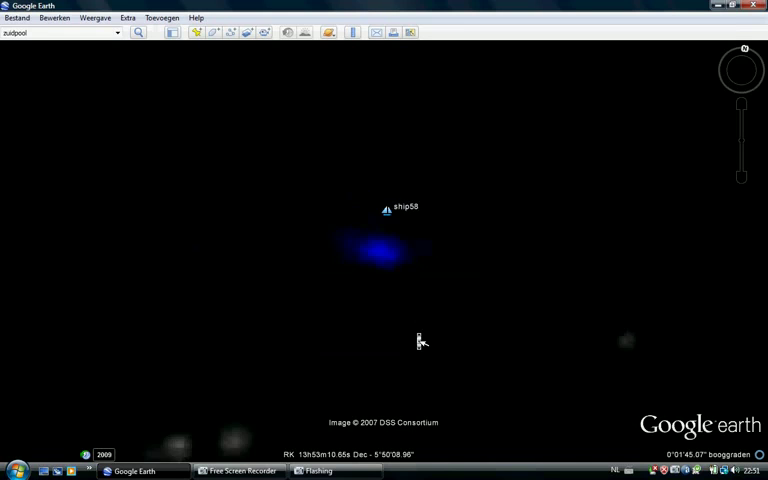
- Pan back to centre ship57, then move to ship56 and fly in on it
left_click_drag(228, 284, 461, 291)
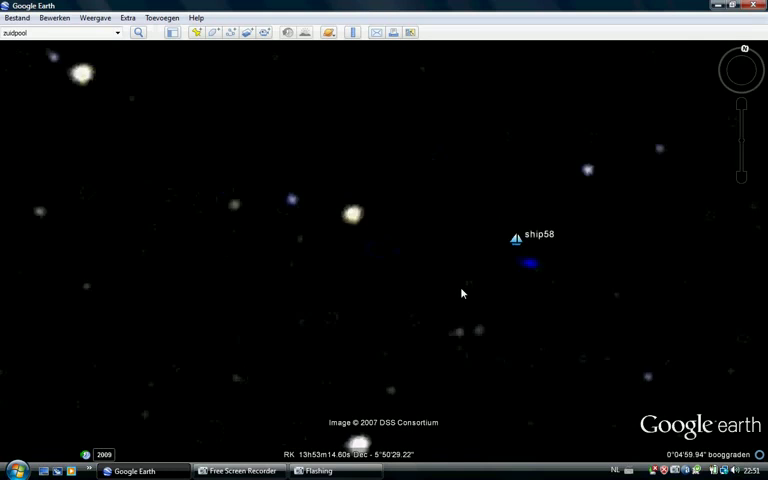
left_click_drag(378, 263, 453, 262)
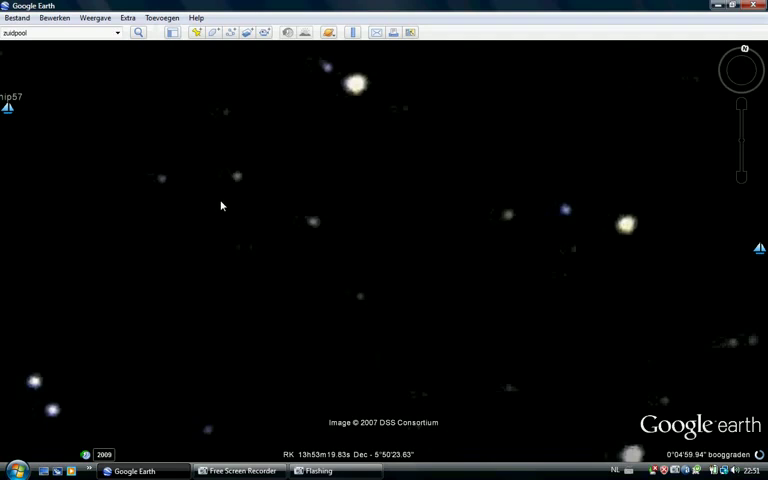
left_click_drag(222, 206, 460, 270)
scroll(415, 269, "up", 3)
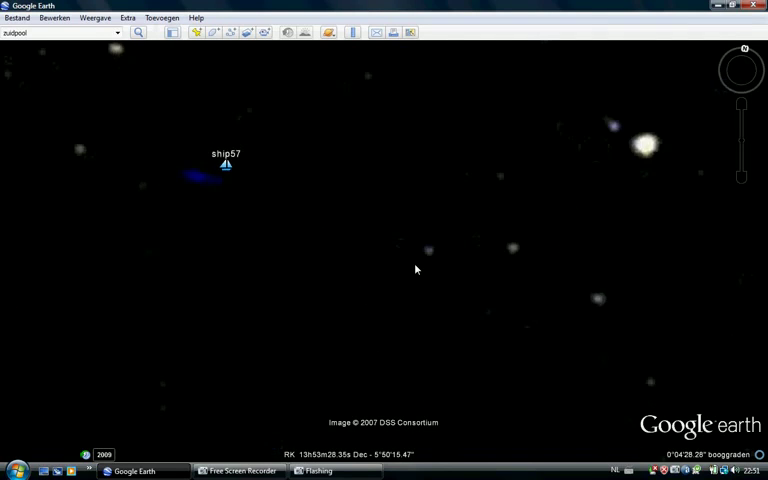
left_click_drag(323, 244, 458, 313)
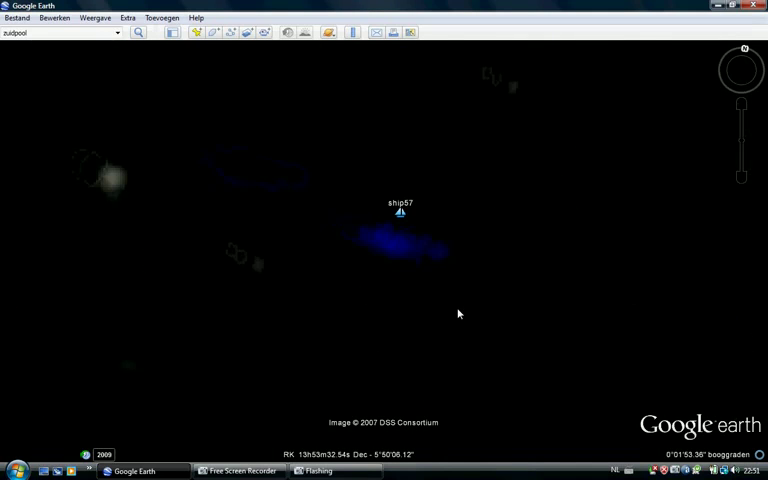
scroll(404, 253, "up", 3)
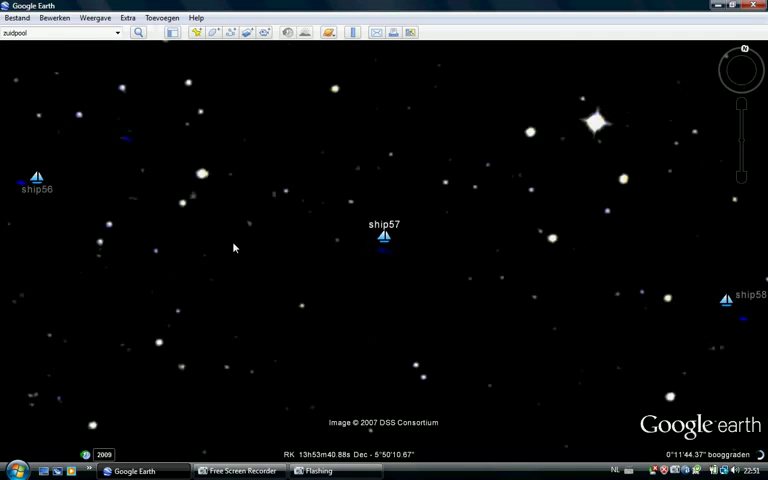
left_click_drag(235, 249, 506, 346)
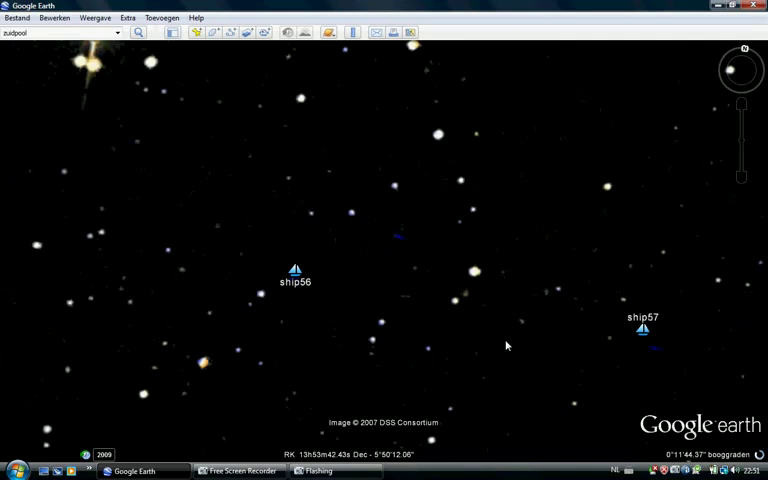
double_click(297, 287)
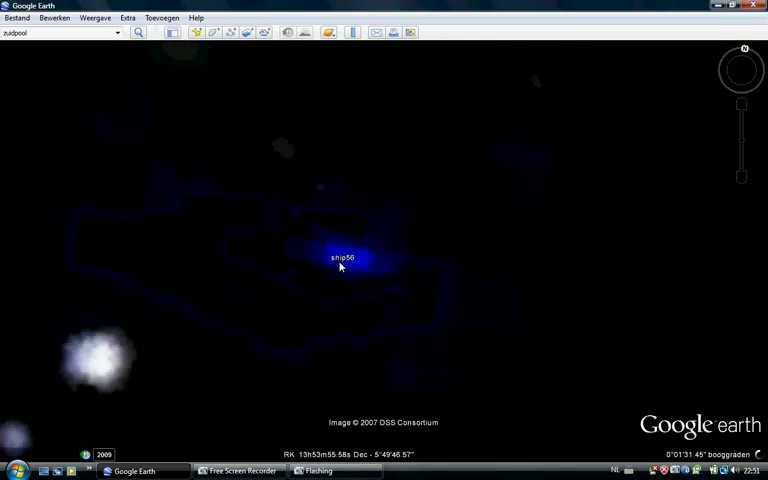
scroll(340, 265, "down", 3)
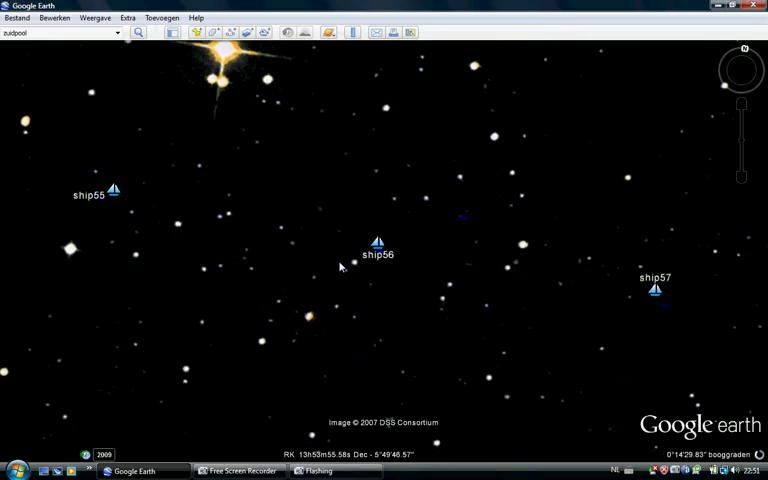
scroll(340, 265, "down", 3)
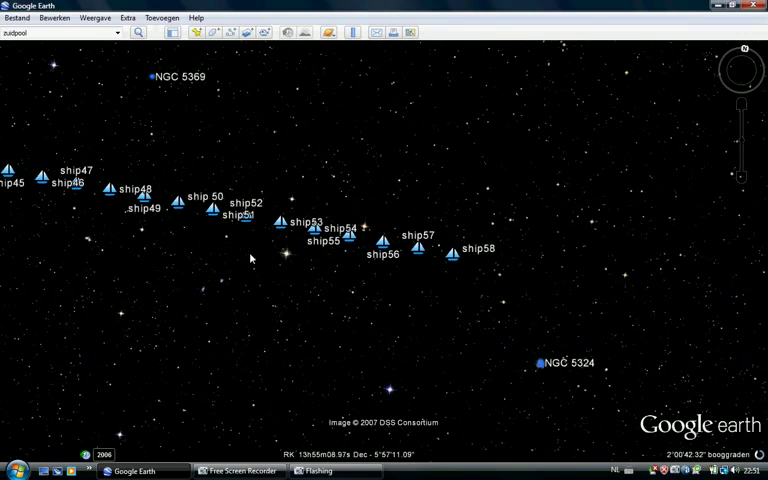
scroll(250, 232, "up", 3)
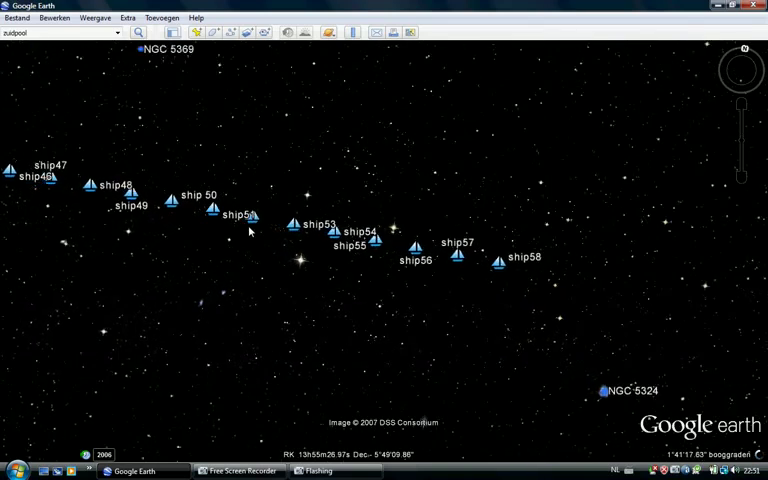
scroll(223, 218, "up", 2)
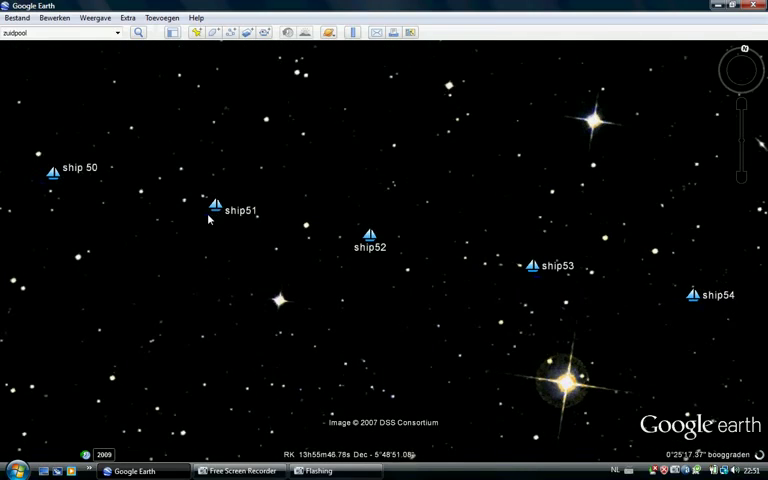
scroll(208, 218, "up", 2)
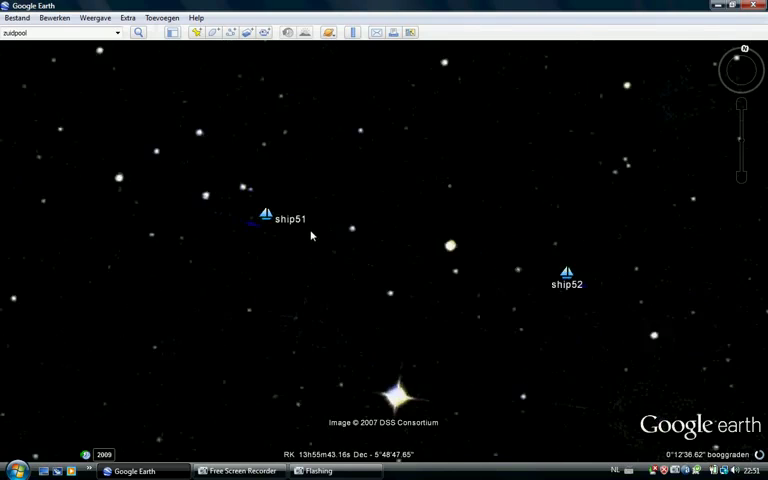
scroll(311, 236, "up", 2)
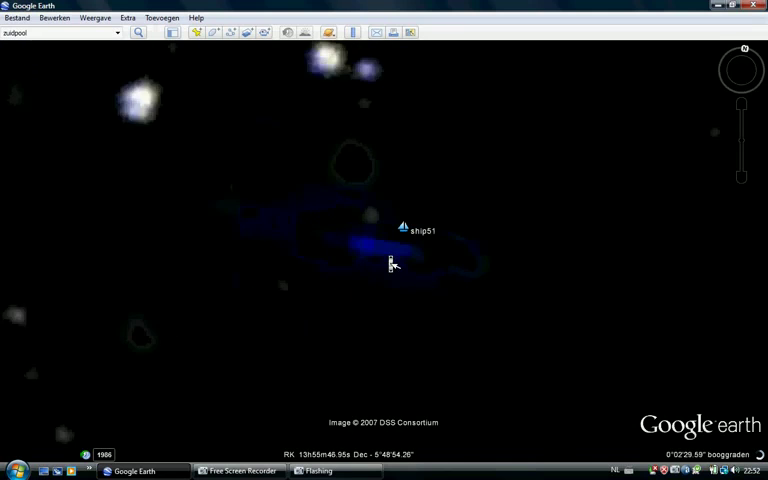
scroll(390, 260, "down", 2)
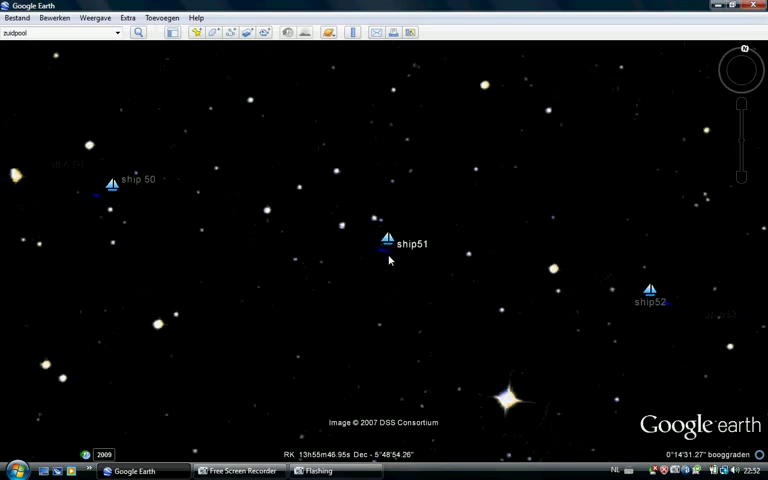
- Bring the Free Screen Recorder window forward and move it to the screen centre
left_click(345, 472)
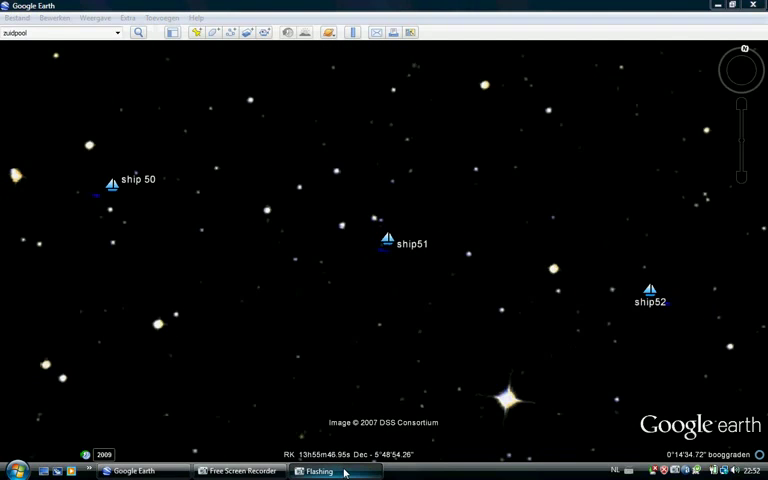
left_click(238, 471)
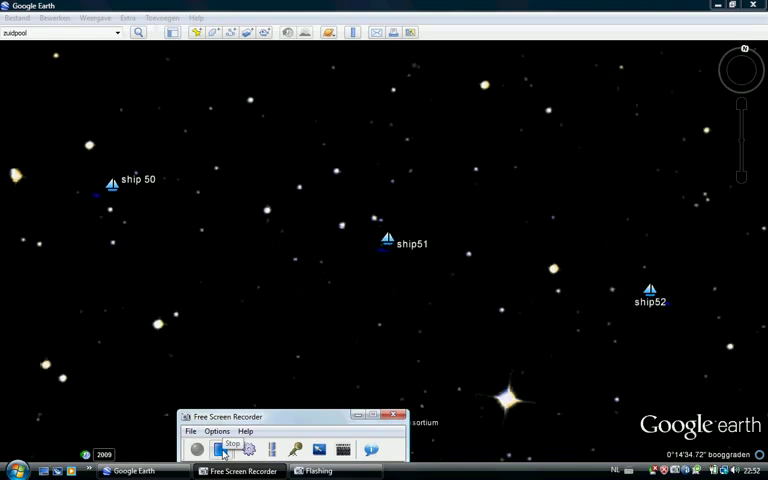
left_click_drag(234, 423, 245, 191)
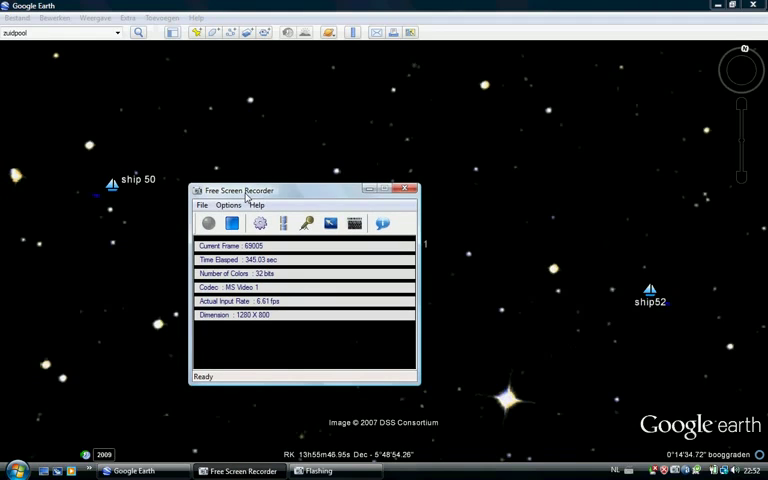